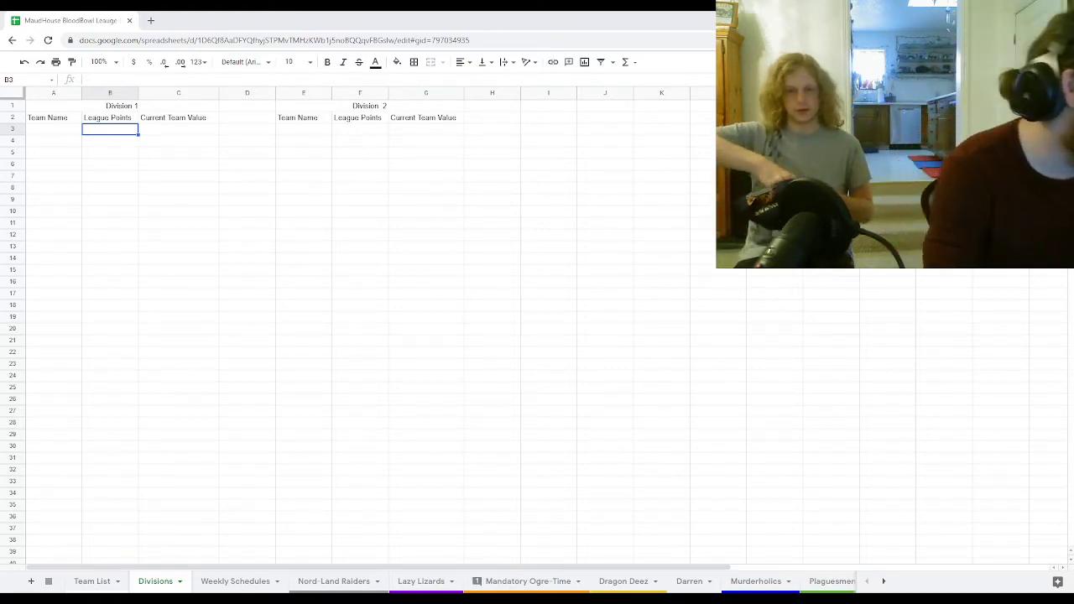
Step: Enter Nord-Land Raiders as the first team name under Division 1, in cell A3
click(52, 130)
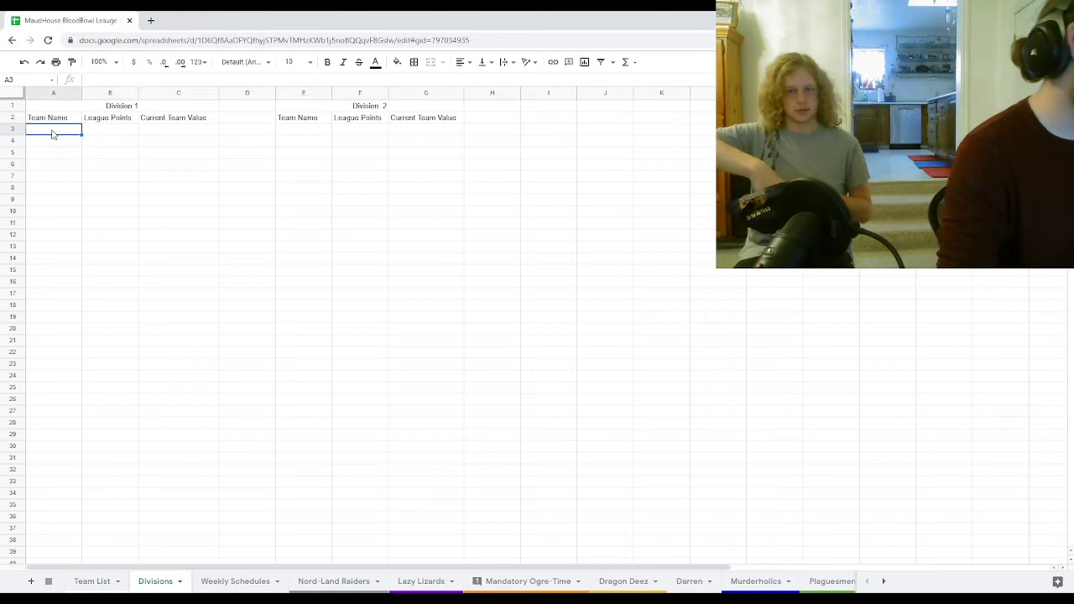
text(Nord-L)
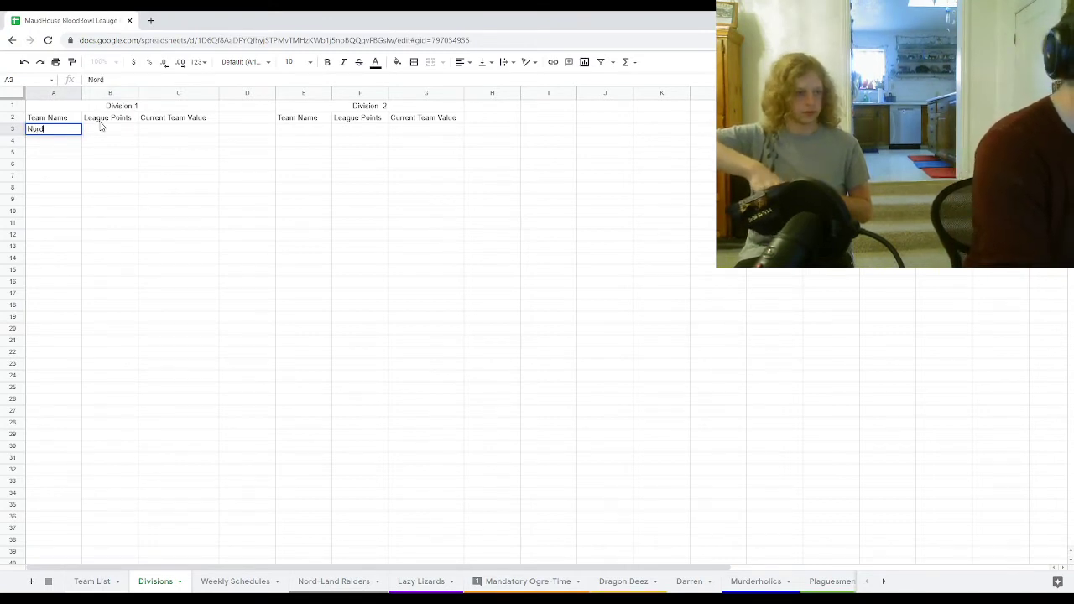
key(BackSpace)
key(BackSpace)
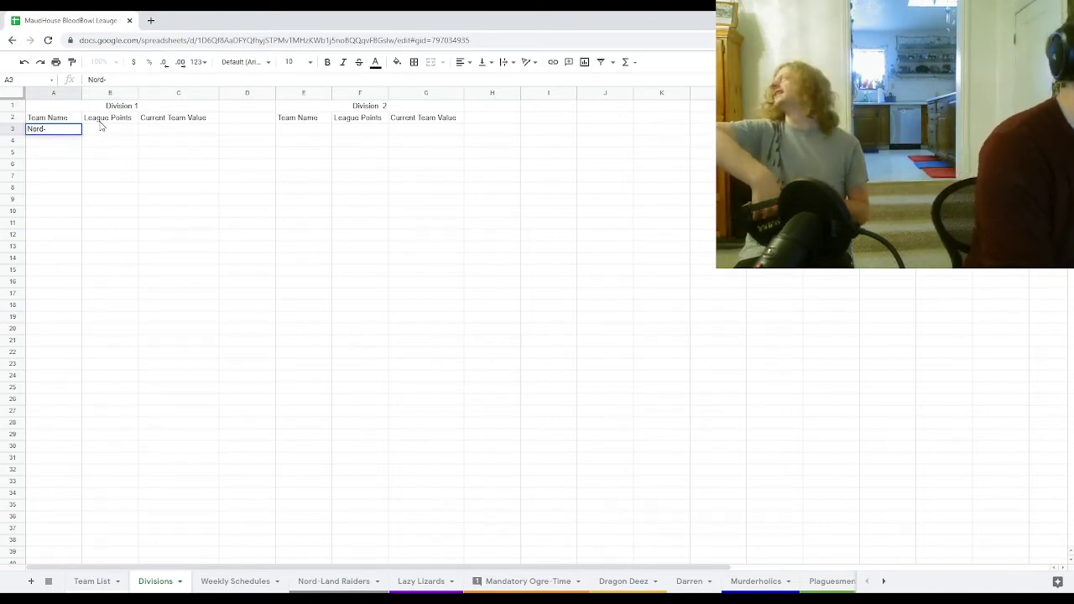
text(Labn)
key(BackSpace)
key(BackSpace)
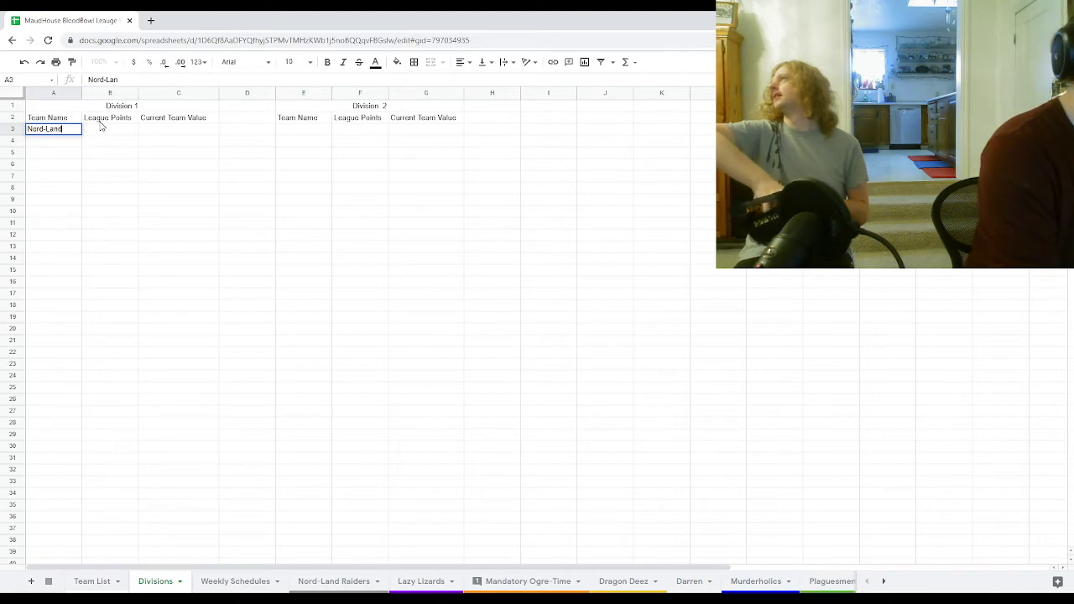
text(nd Raiders)
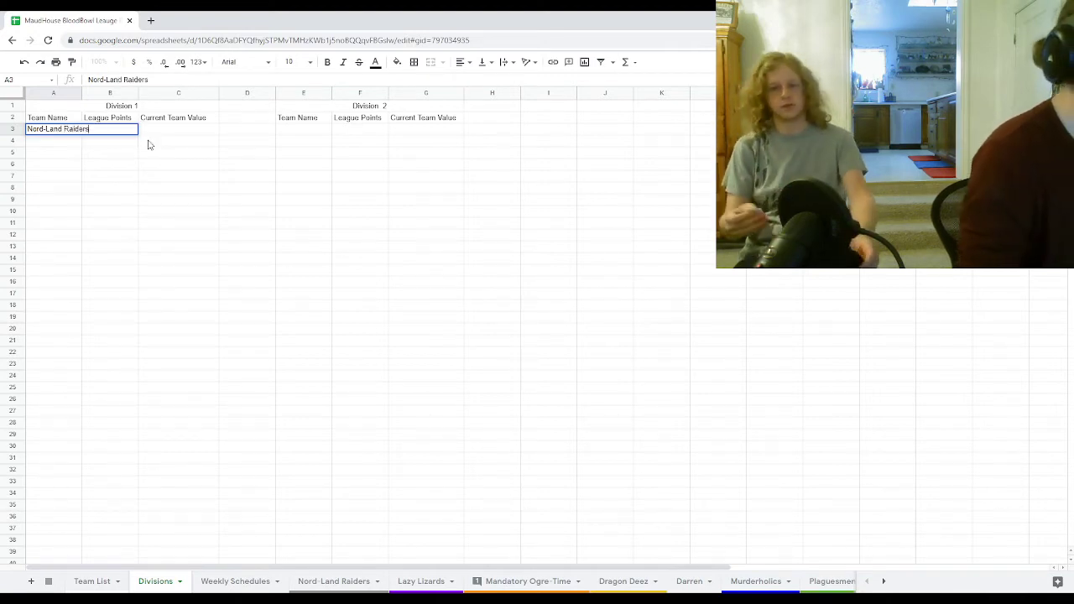
click(147, 141)
Step: Widen the Team Name columns of both divisions, A and E, to make room for full team names
drag(81, 91, 105, 91)
click(348, 92)
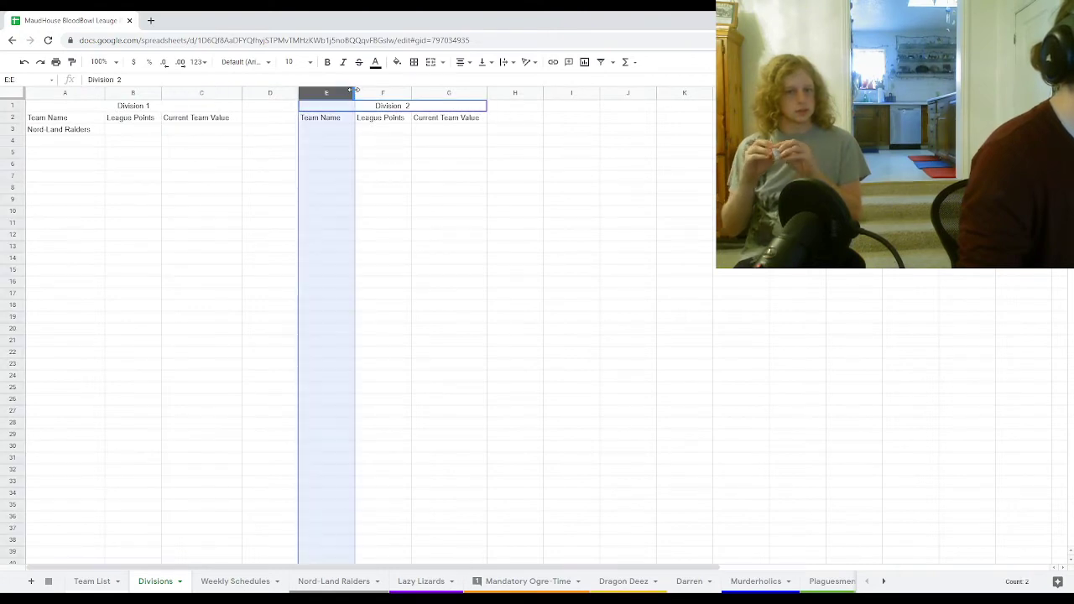
drag(356, 90, 342, 90)
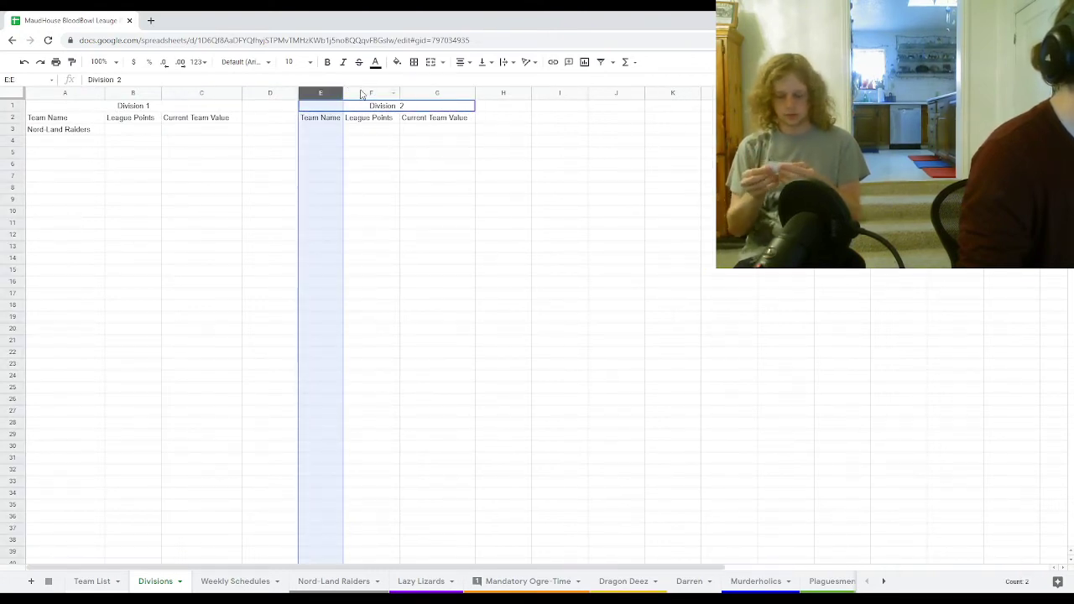
click(369, 157)
right_click(339, 92)
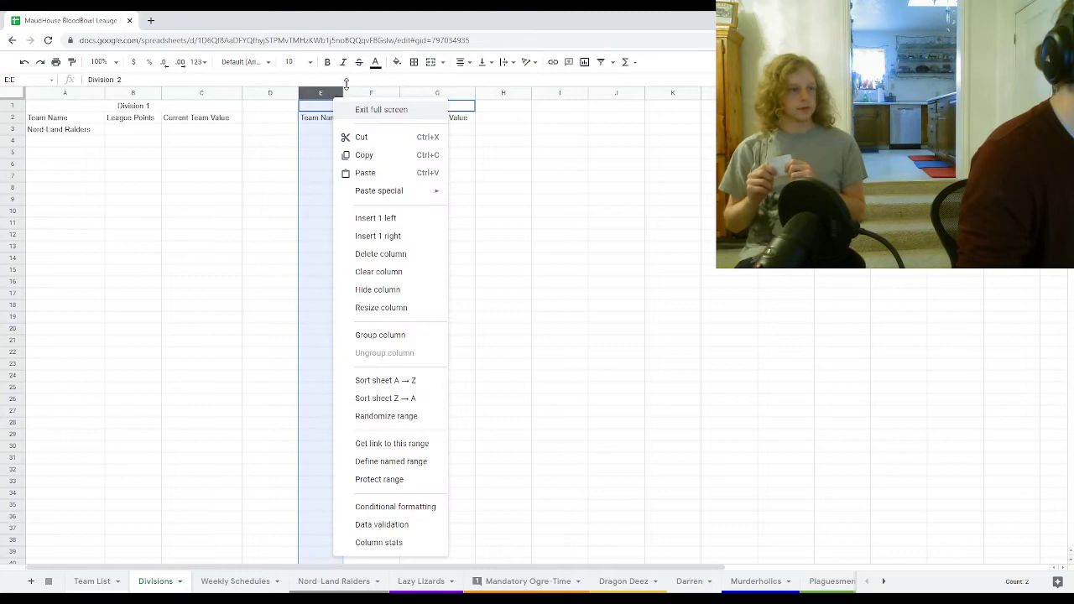
click(343, 83)
drag(344, 92, 383, 92)
Step: Enter Murderholics as the first team name under Division 2, in cell E3
double_click(362, 130)
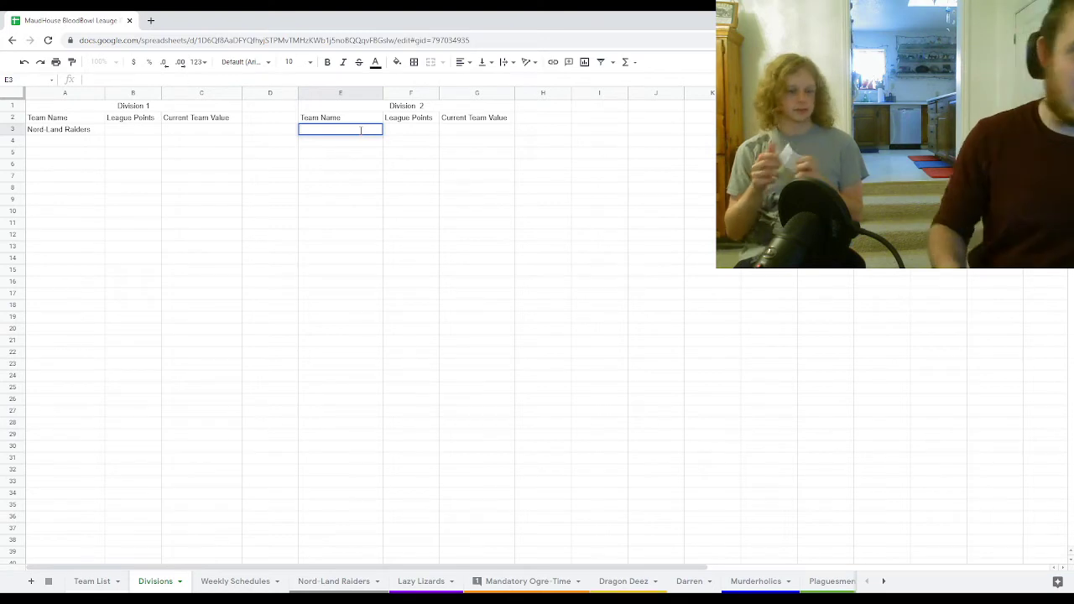
text(Mur)
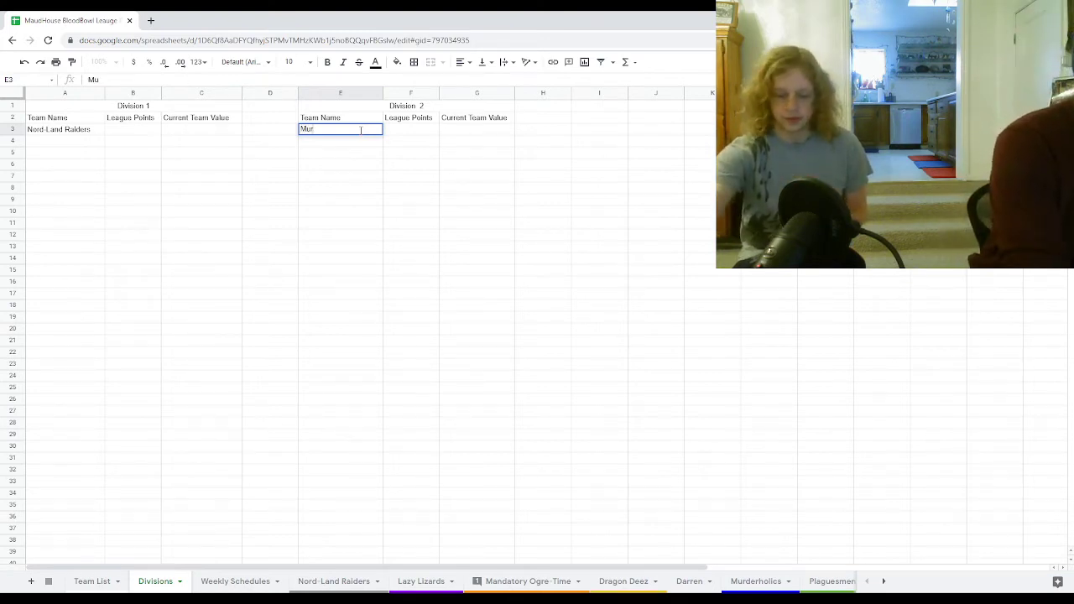
text(derhol)
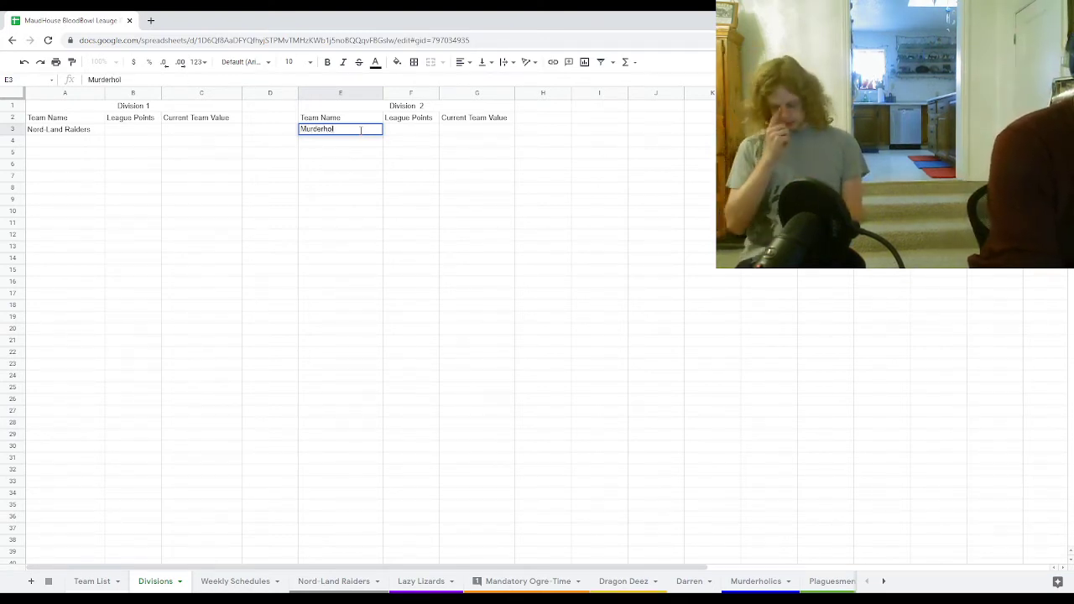
text(ics)
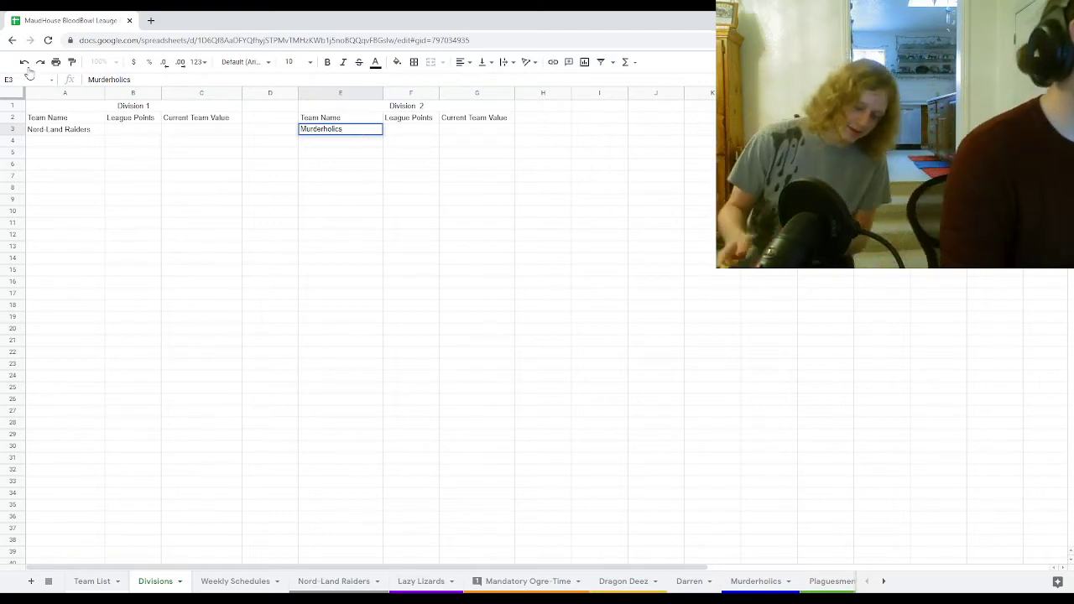
click(75, 140)
text(Ysab)
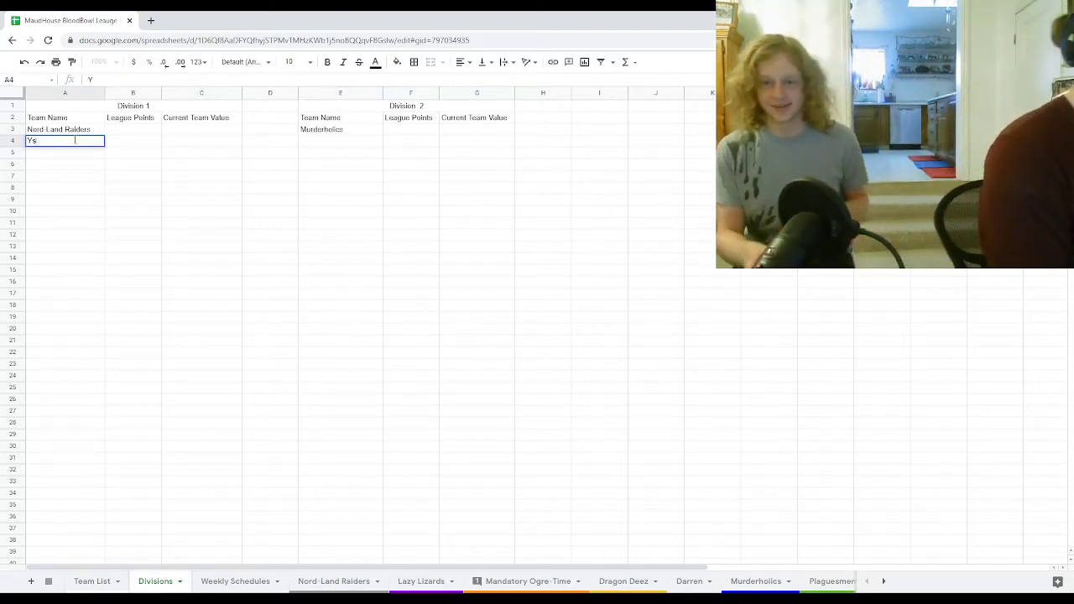
key(BackSpace)
text(ba)
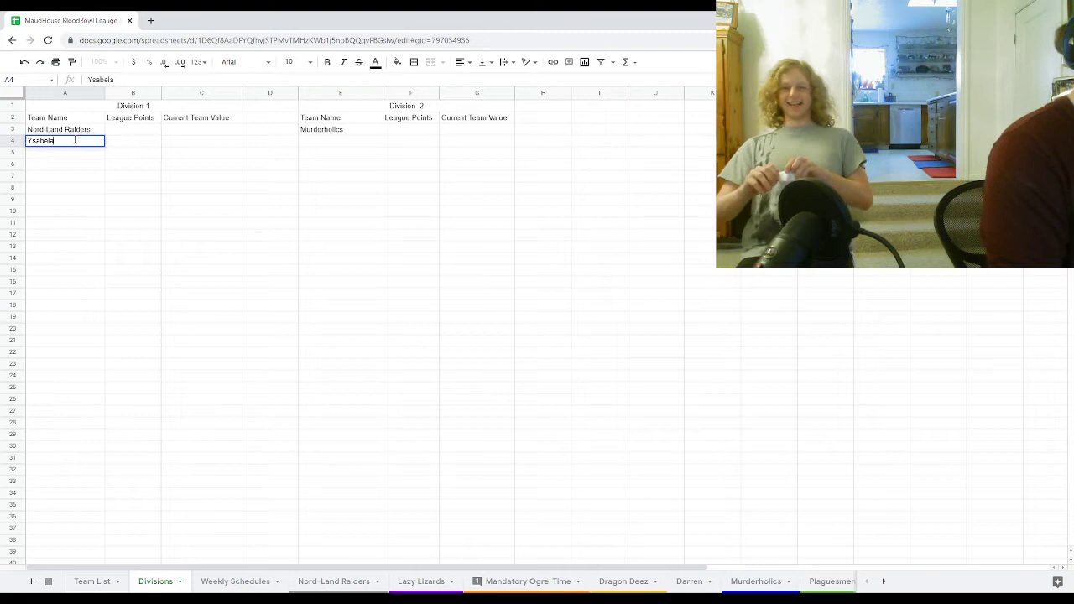
key(BackSpace)
key(BackSpace)
key(BackSpace)
key(BackSpace)
key(BackSpace)
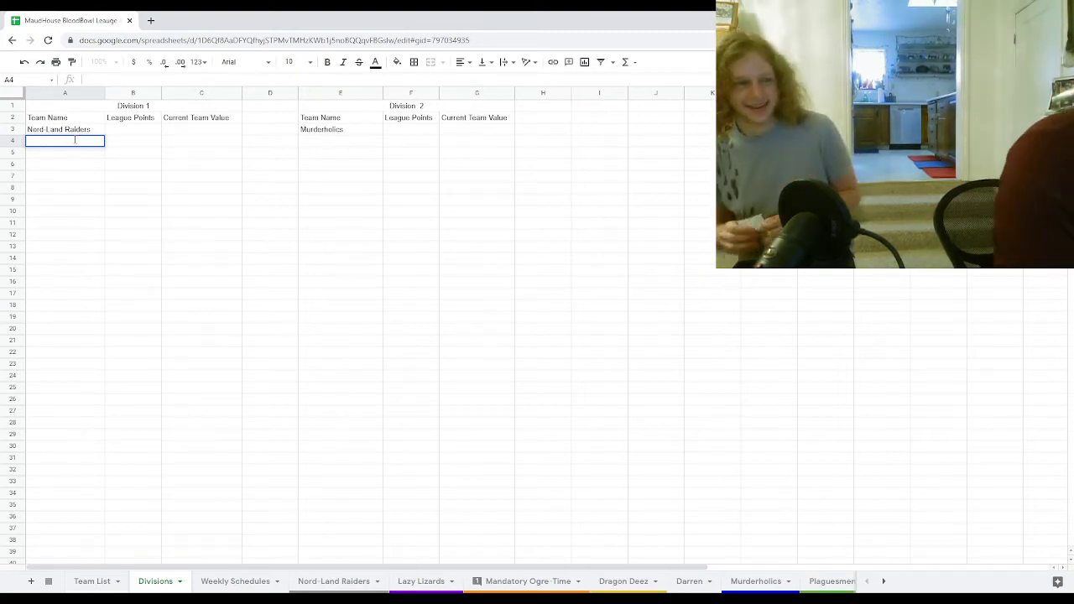
Step: Enter the second team of each division: Lazy Lizards in A4 for Division 1 and I.O.U's in E4 for Division 2
text(Lazy L)
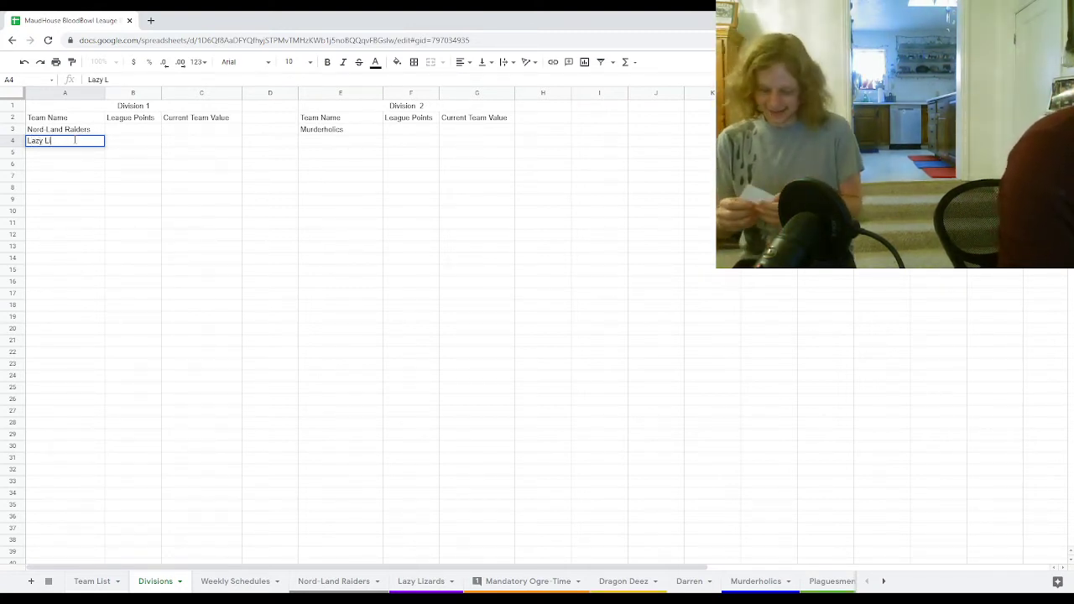
text(izards)
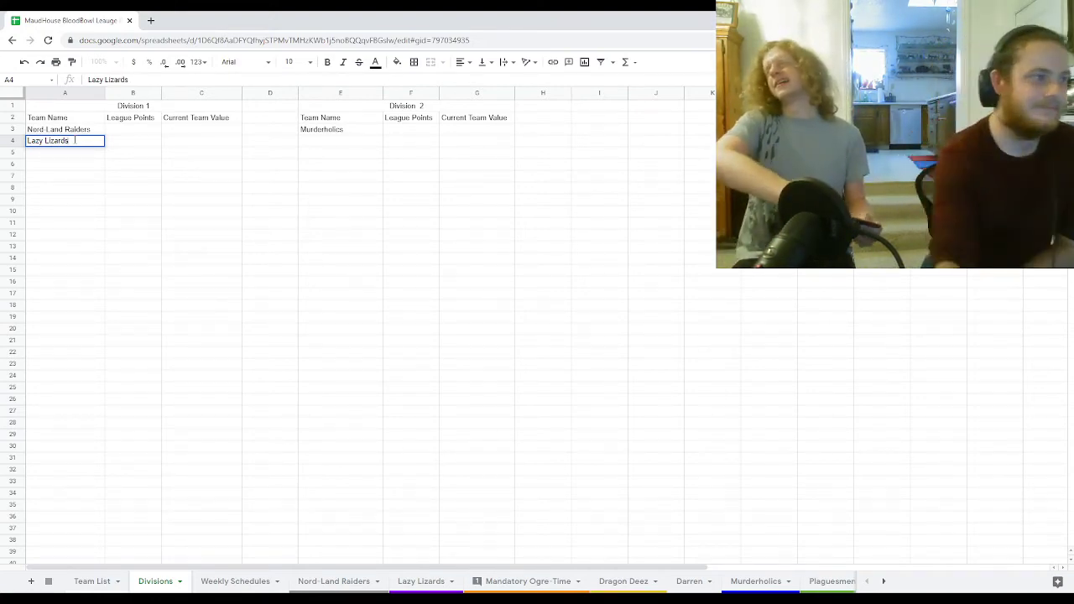
click(331, 143)
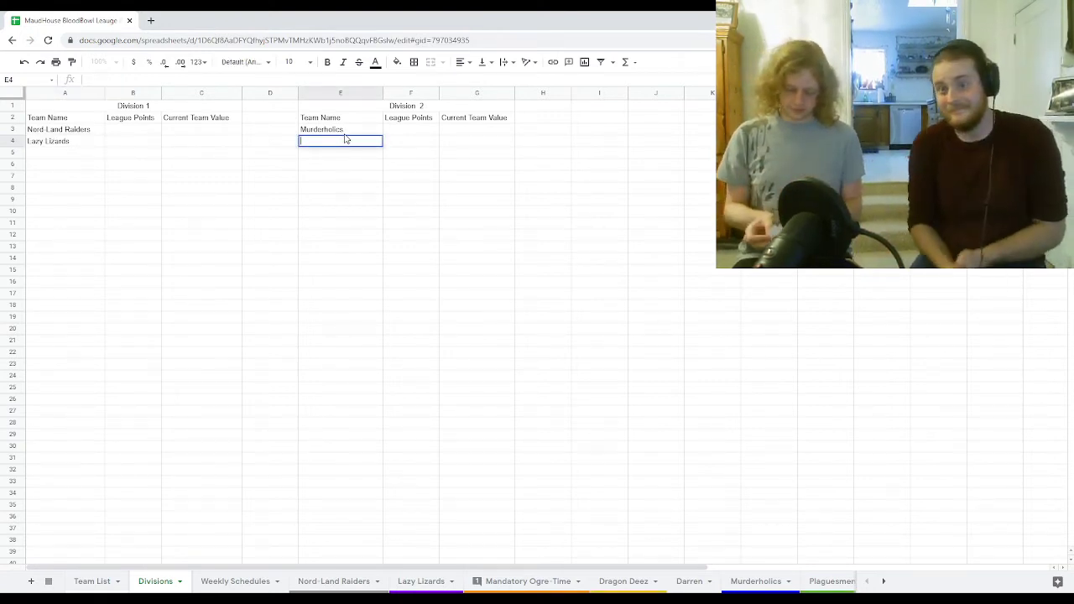
double_click(345, 139)
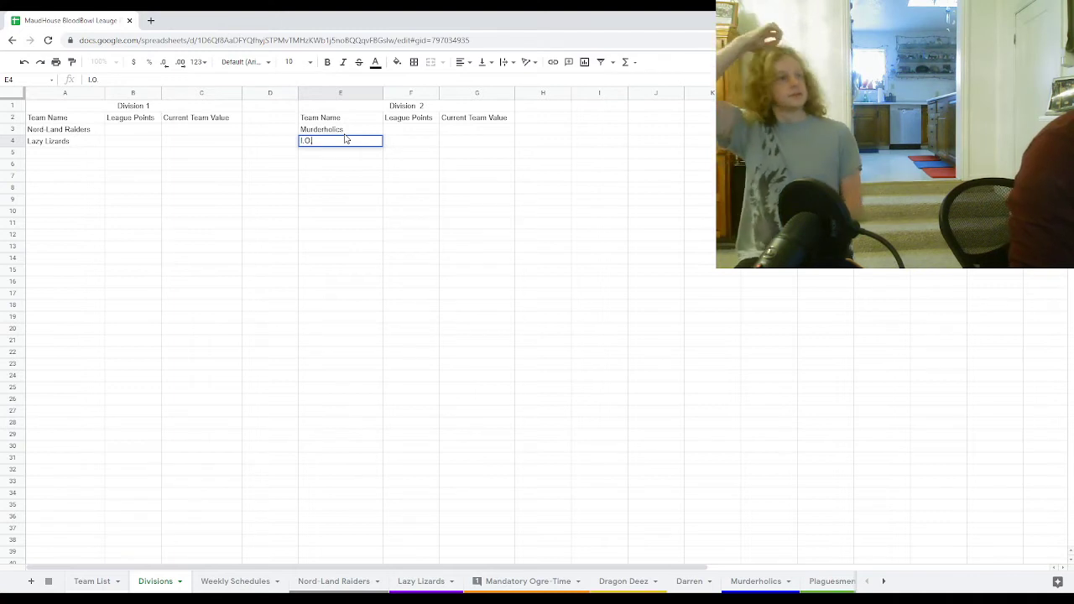
text(.U's)
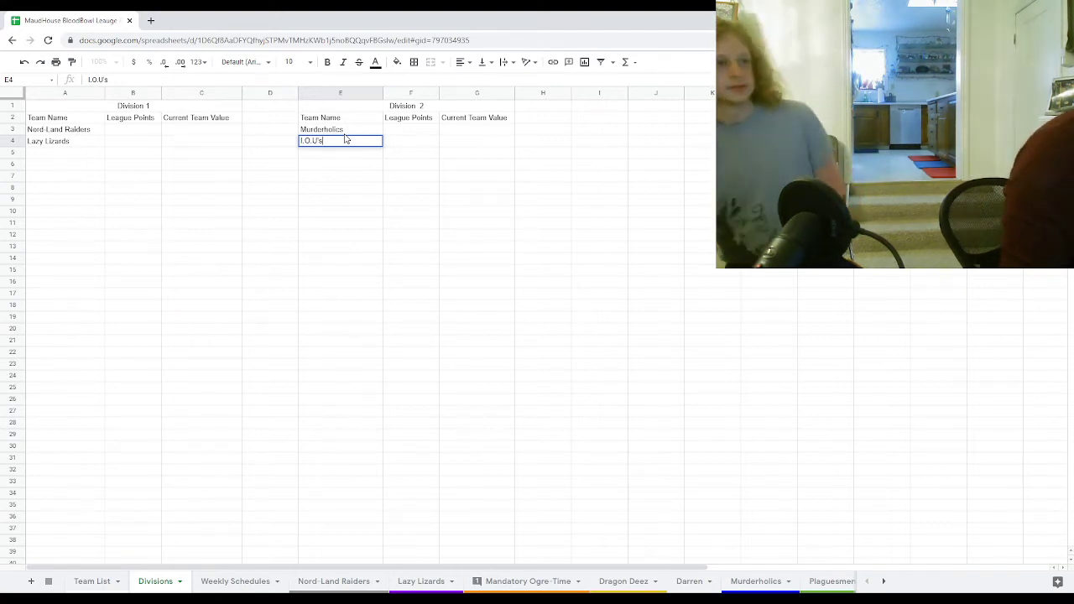
Step: Enter Plaugesmen as the third team name under Division 1, in cell A5
click(76, 152)
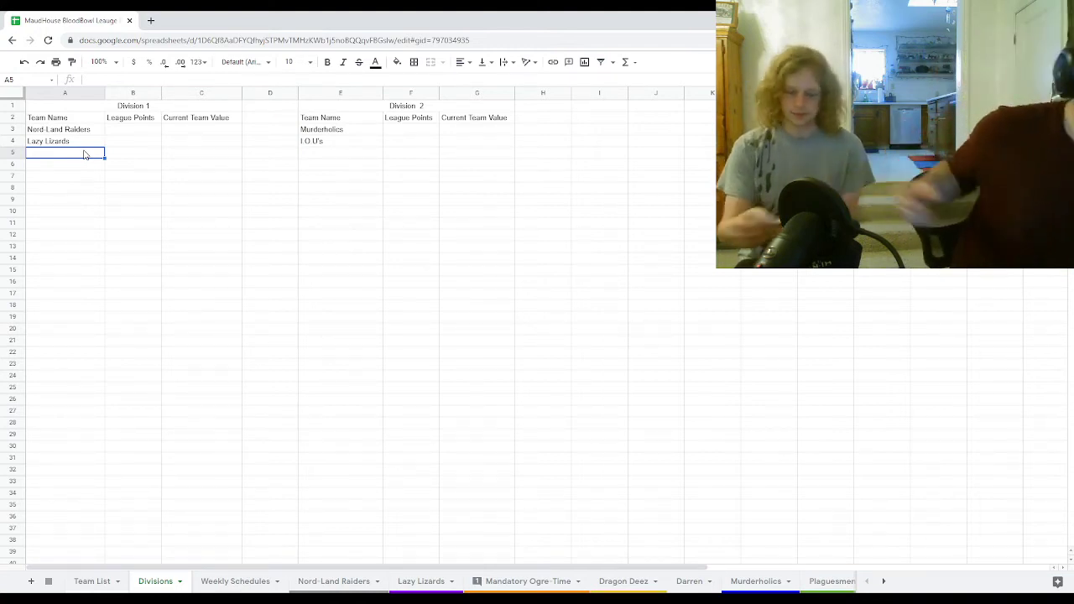
text(Pla)
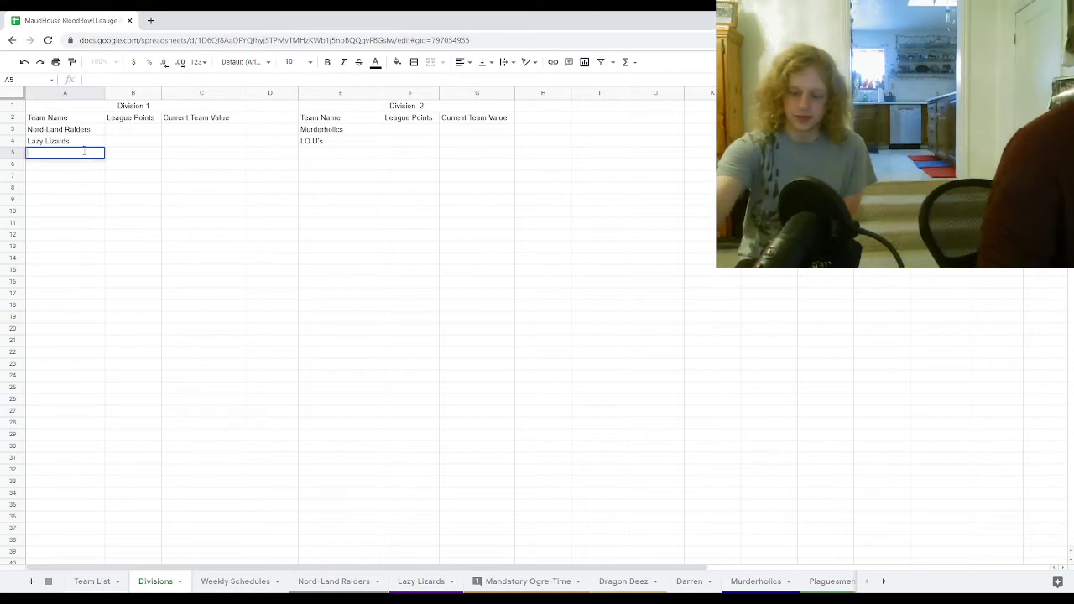
text(ugesman)
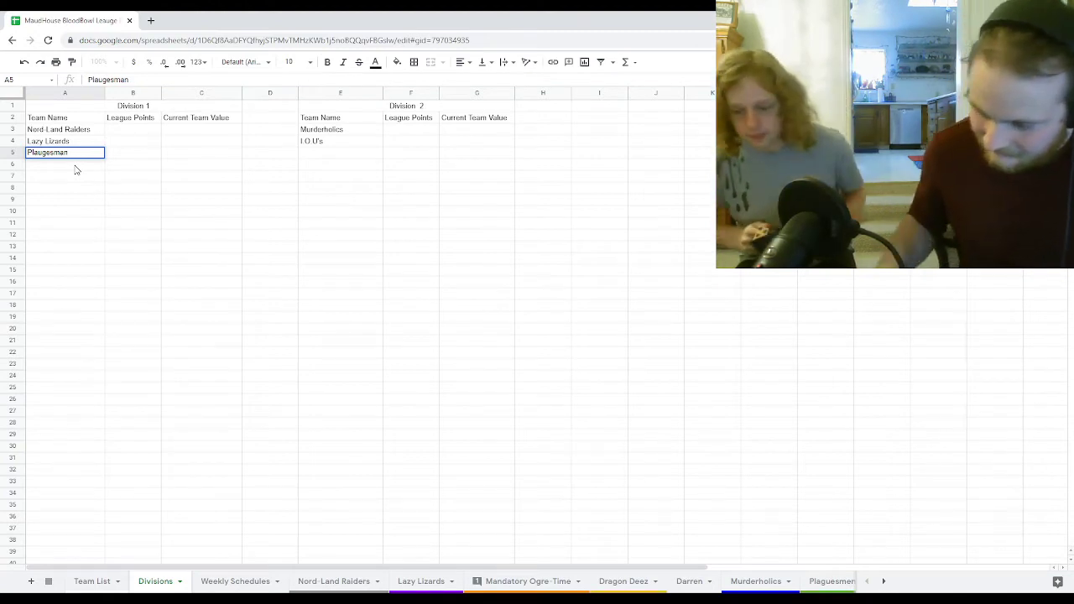
click(317, 154)
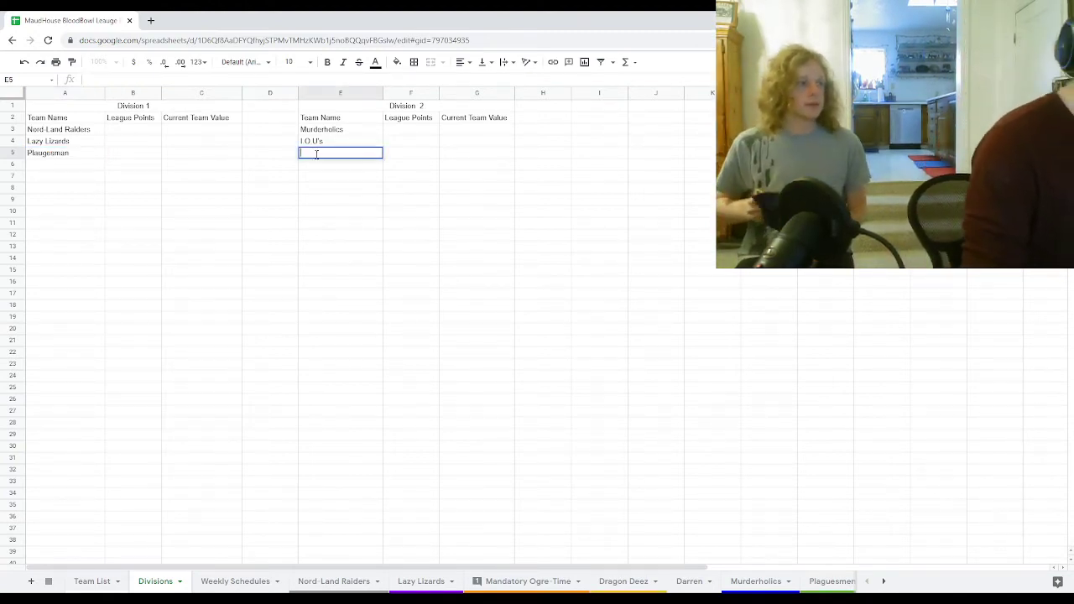
double_click(316, 154)
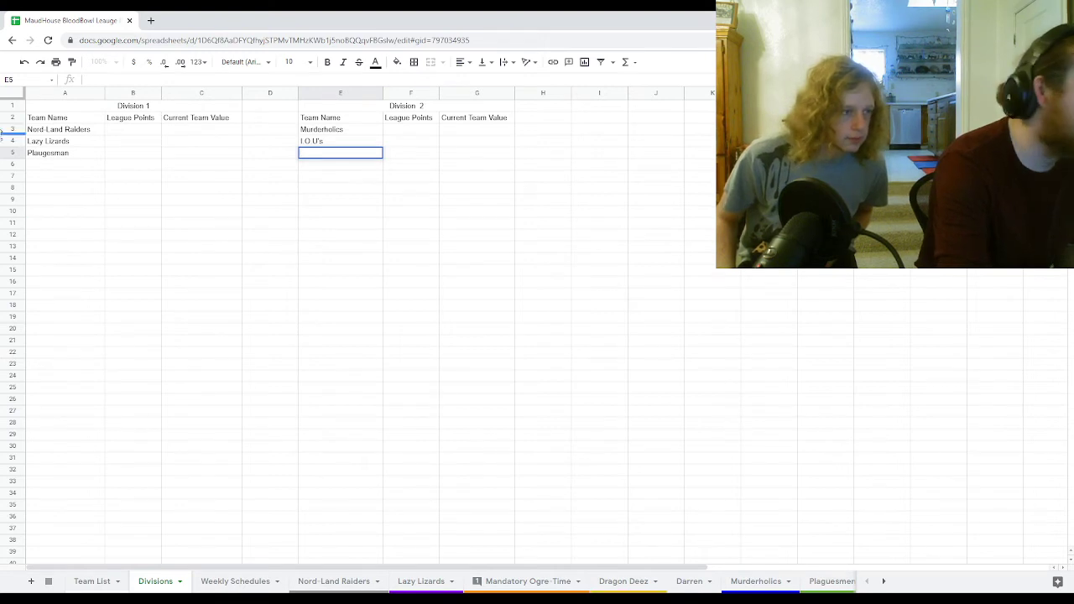
double_click(83, 153)
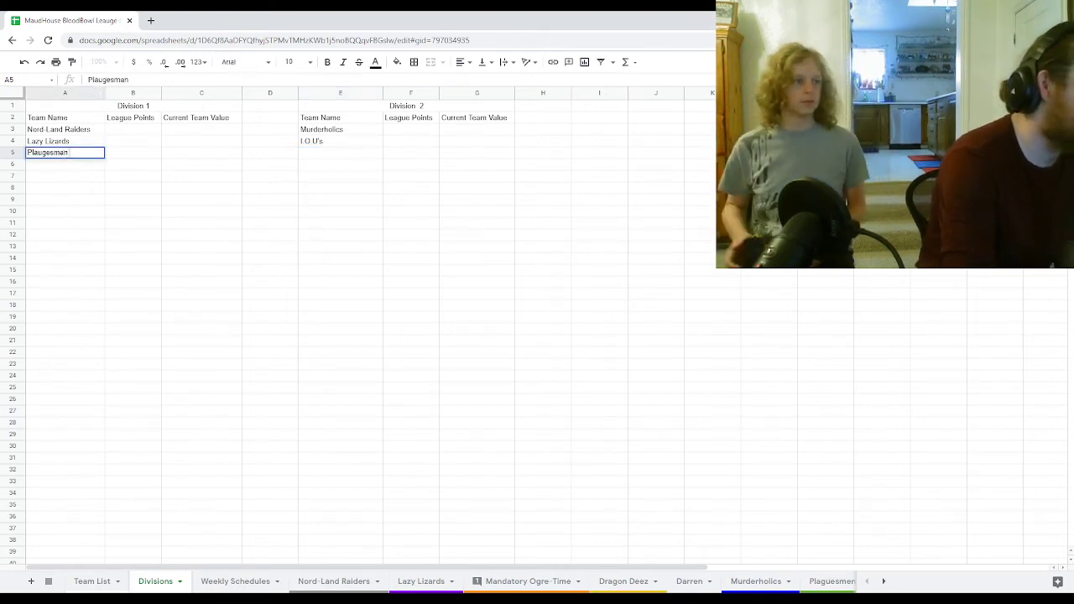
key(BackSpace)
key(BackSpace)
text(en)
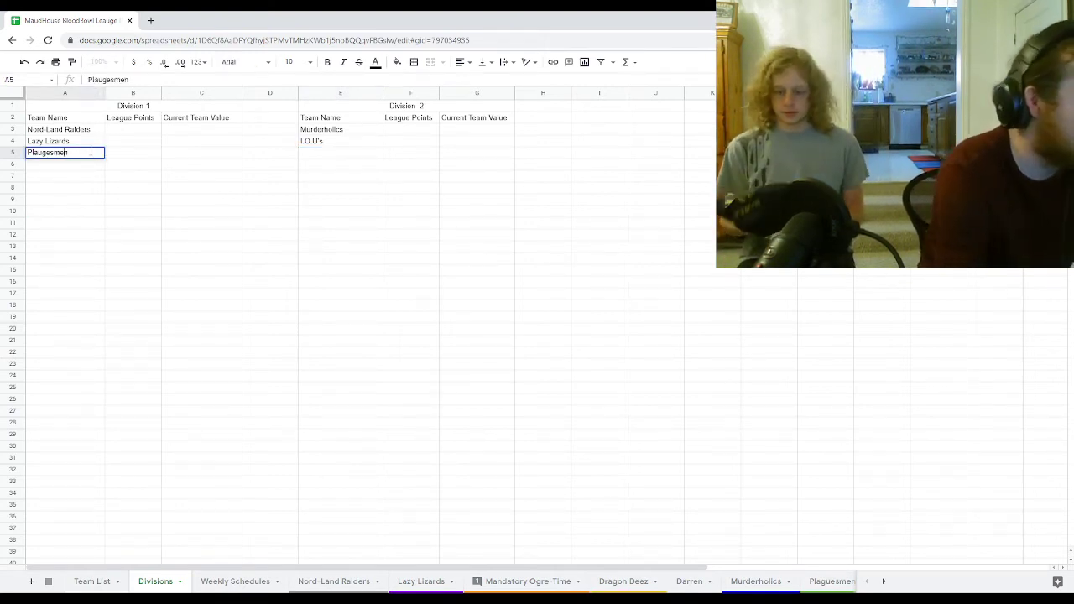
Step: Enter the coach's first name in capitals followed by TBD as Division 2's third team, in cell E5
double_click(341, 154)
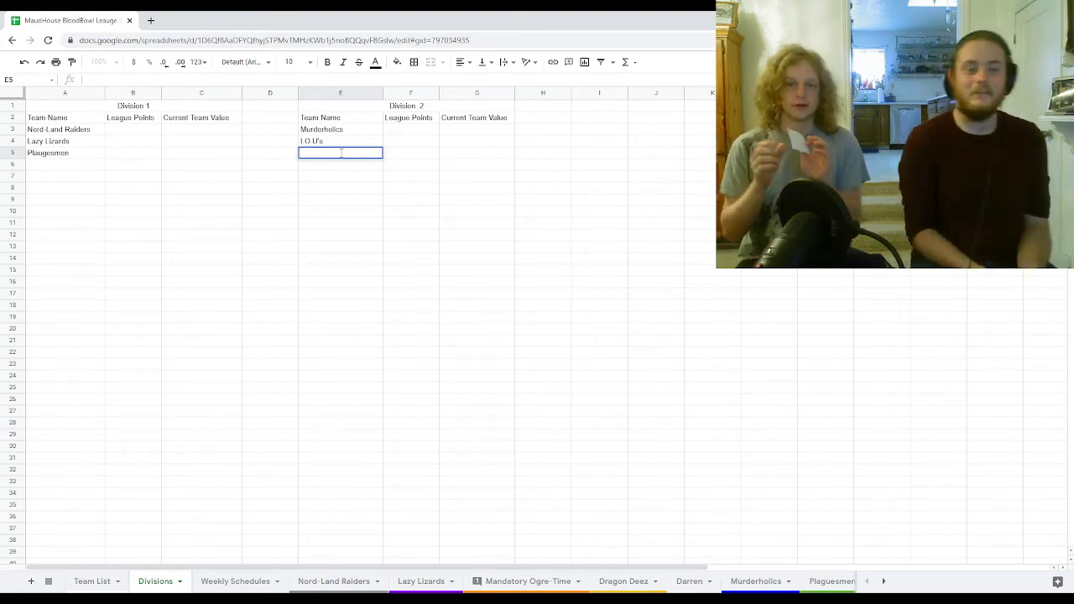
text(T)
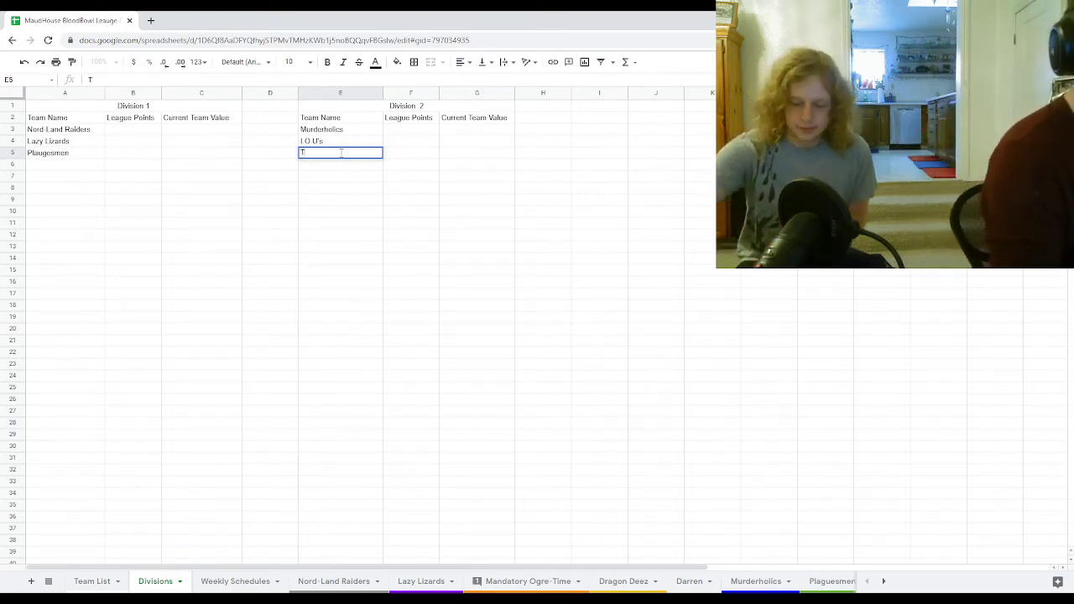
key(BackSpace)
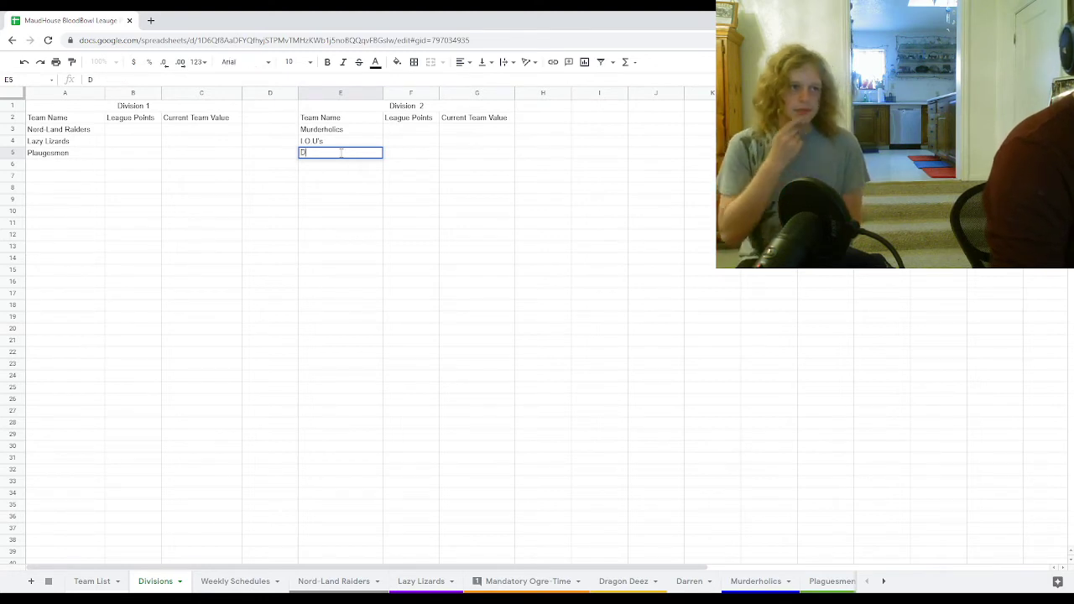
text(DARREN)
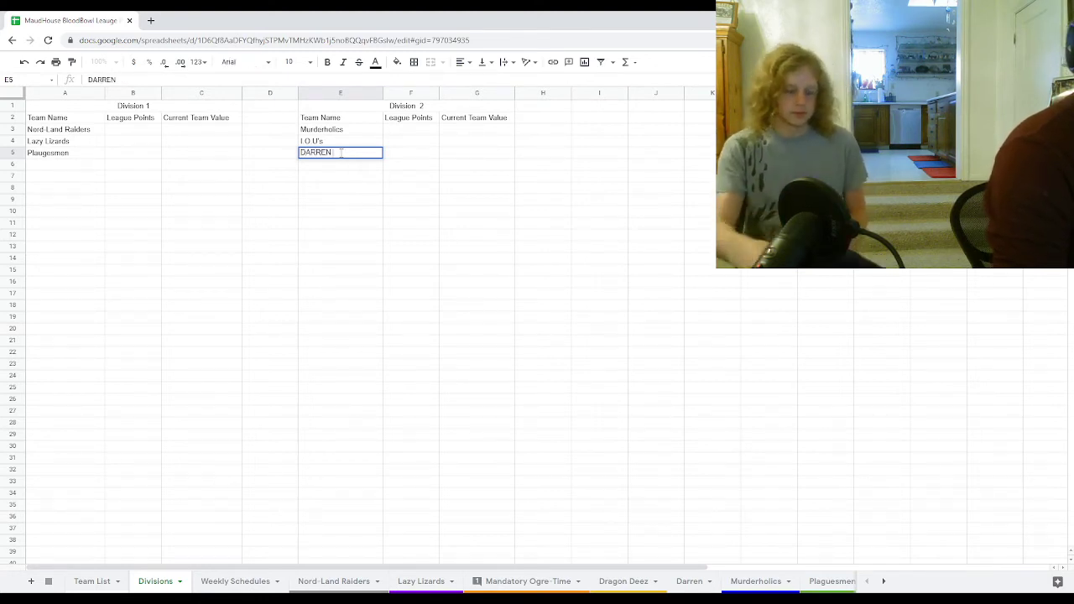
text( TBD)
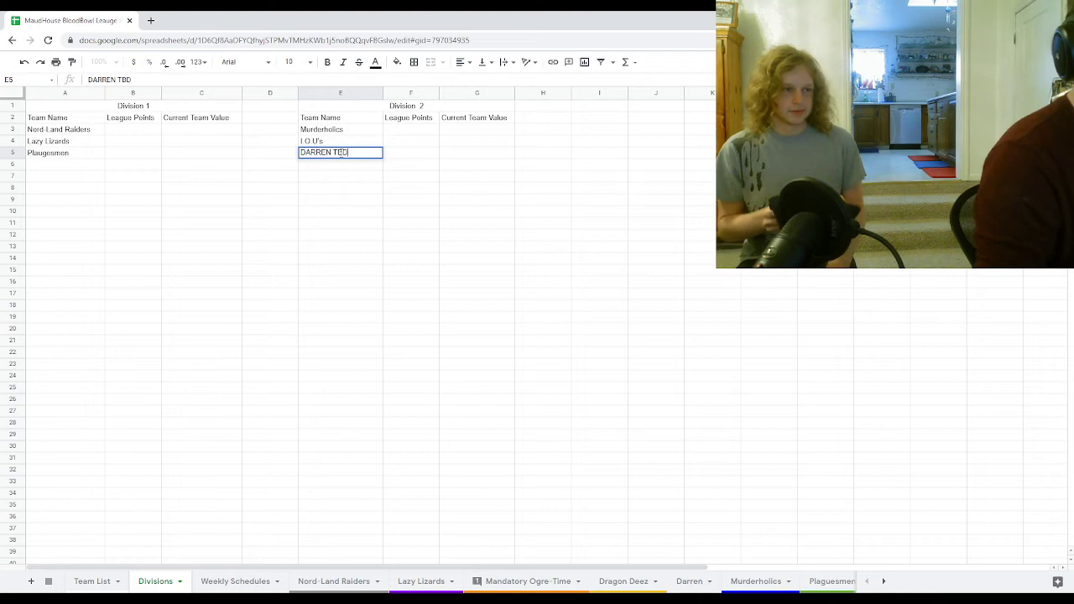
Step: Enter Mandatory Ogre-Time as the fourth team name under Division 1, in cell A6
click(89, 167)
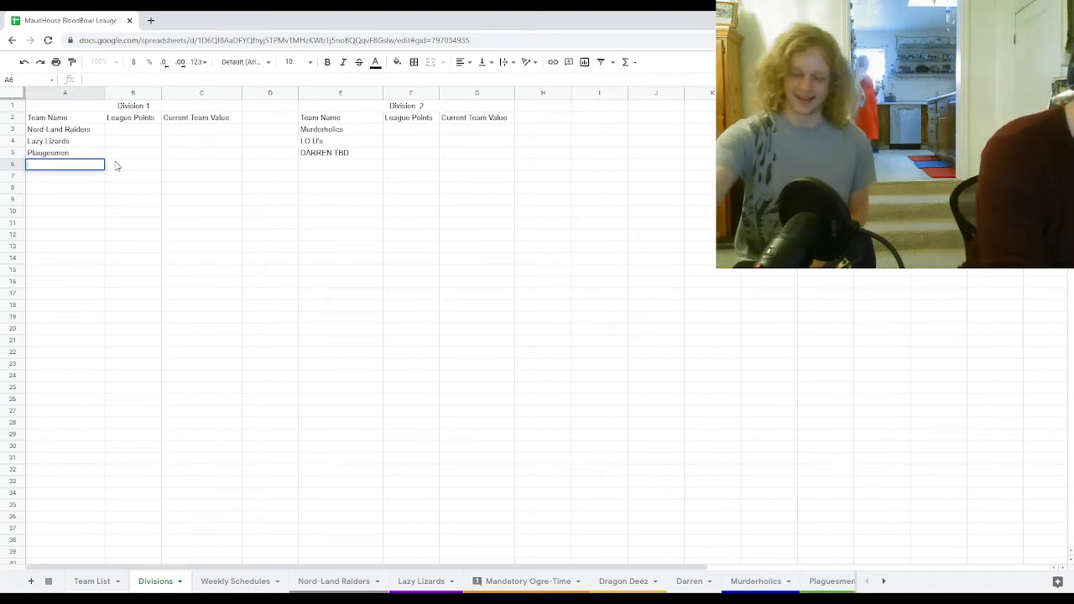
text(Mandator)
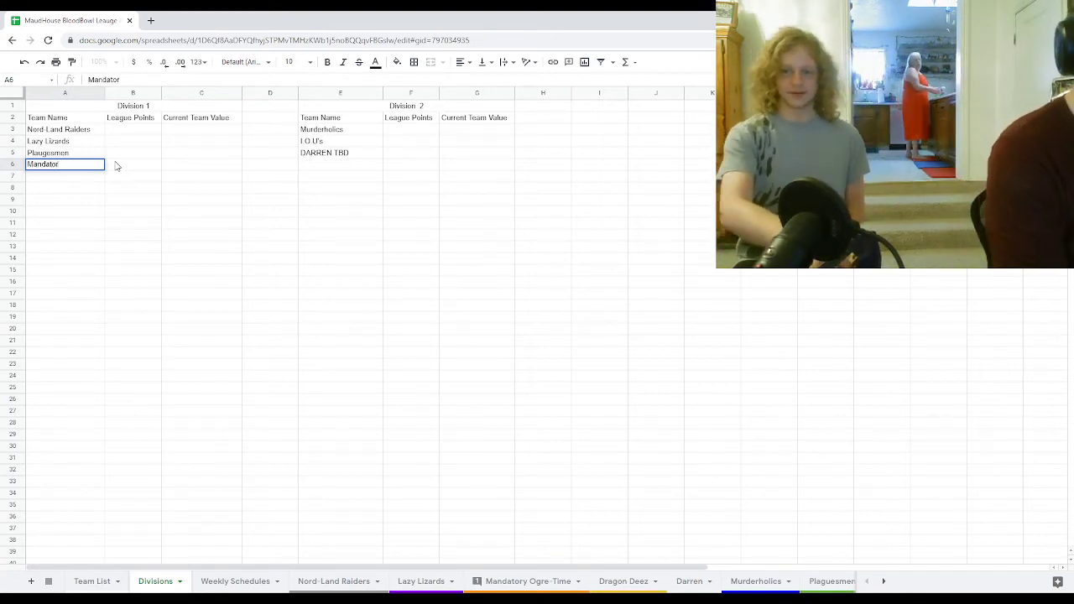
text(y7Og)
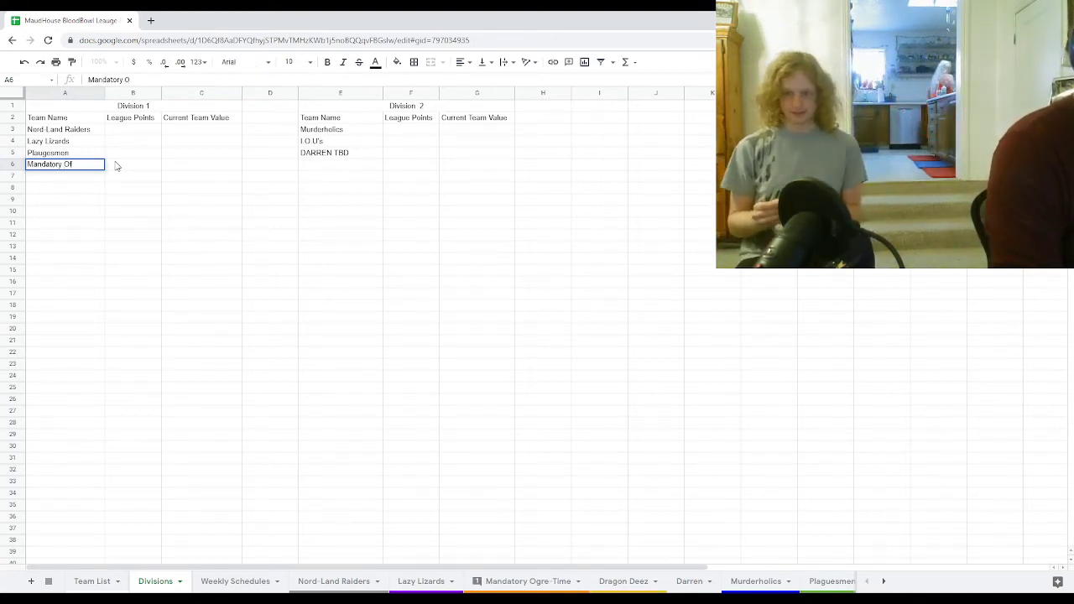
text(re)
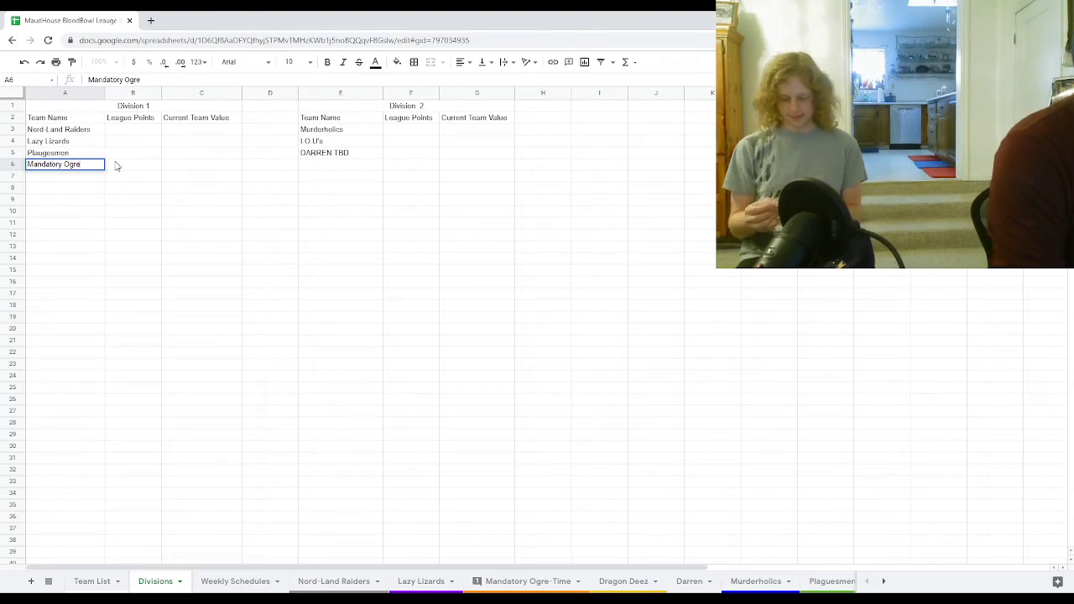
text(-Time)
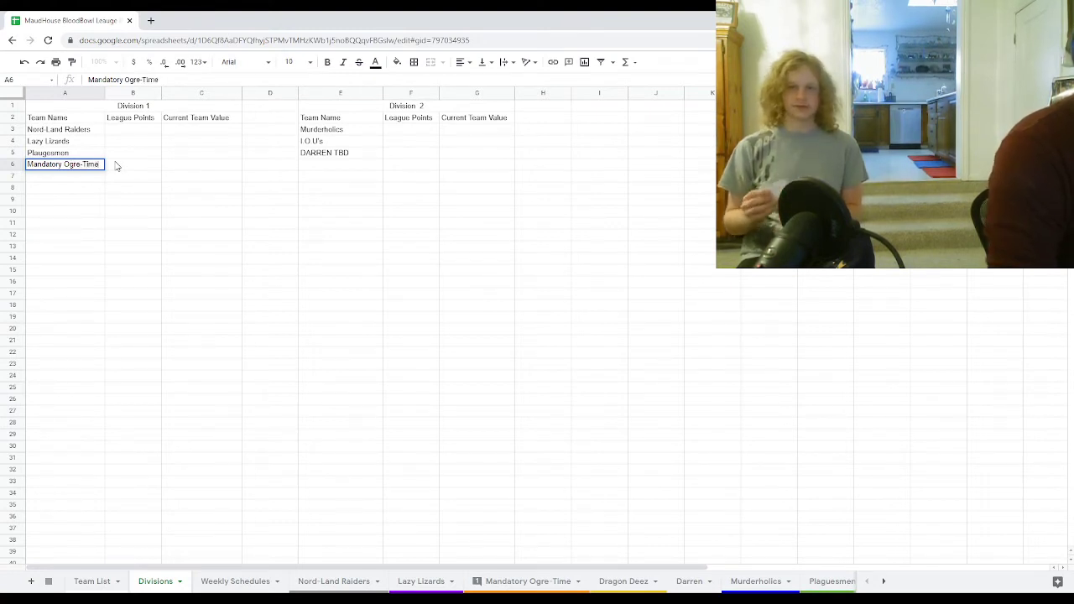
Step: Enter Dragon Deez as the fourth team name under Division 2, in cell E6
double_click(320, 165)
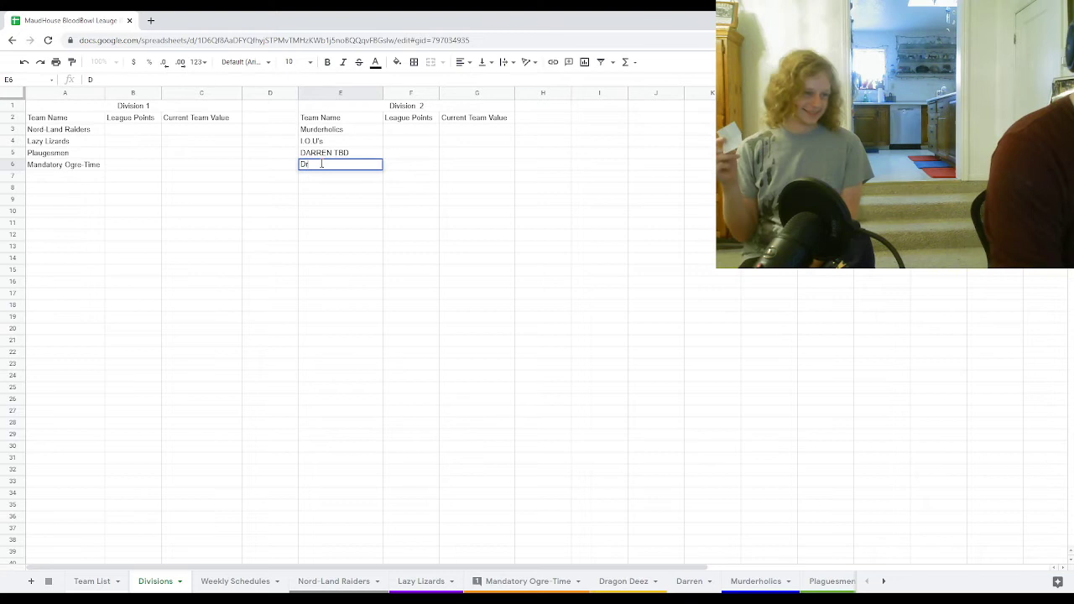
text(agon D)
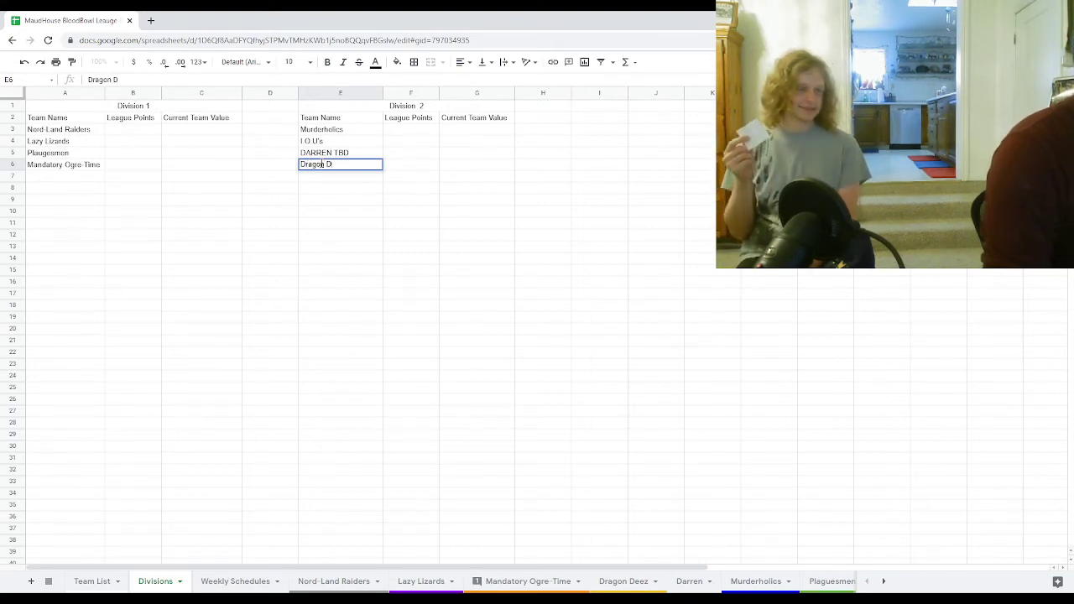
text(eez)
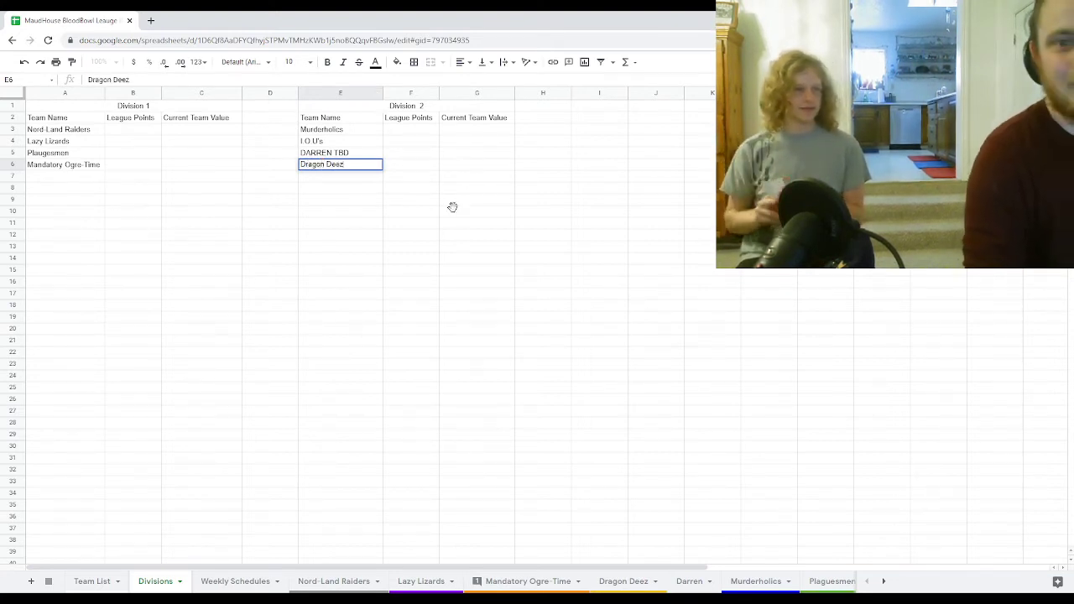
click(453, 208)
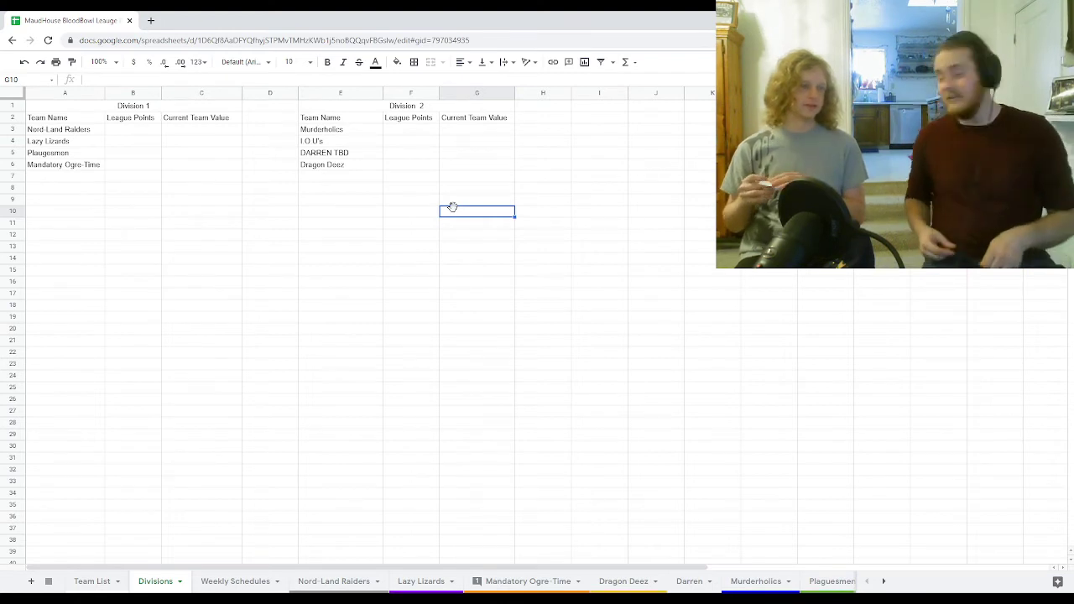